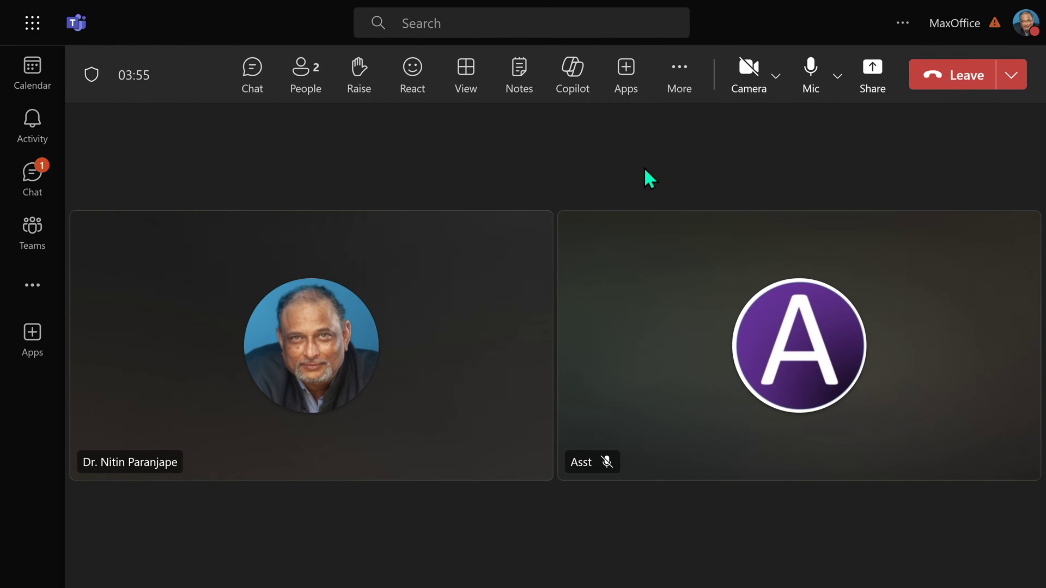
- Turn on live captions for the meeting
left_click(686, 94)
left_click(734, 258)
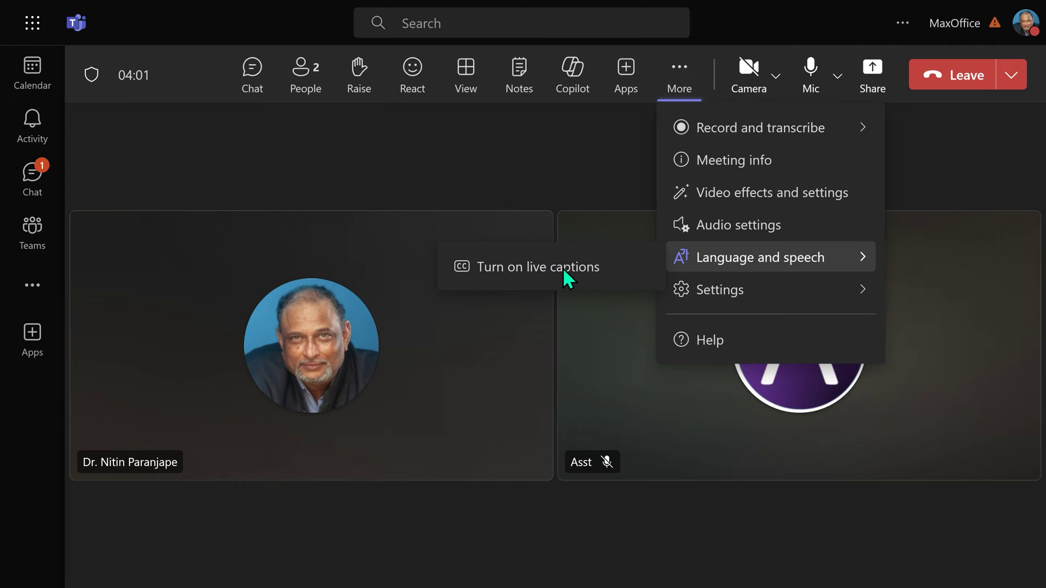
left_click(563, 267)
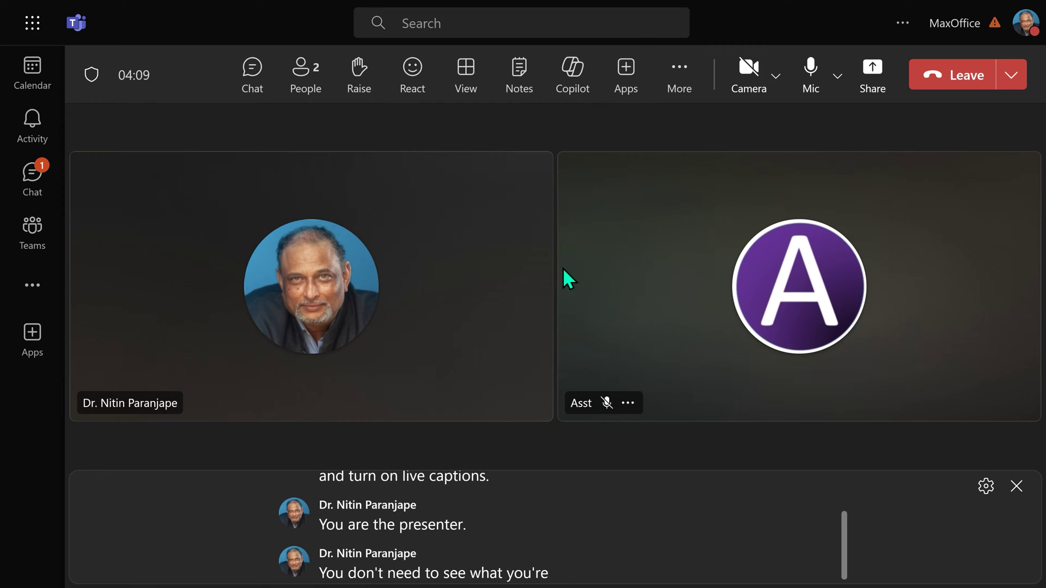
- Confirm English (India) as the meeting's spoken language in the caption settings and turn off the presenter's own live captions
left_click(983, 486)
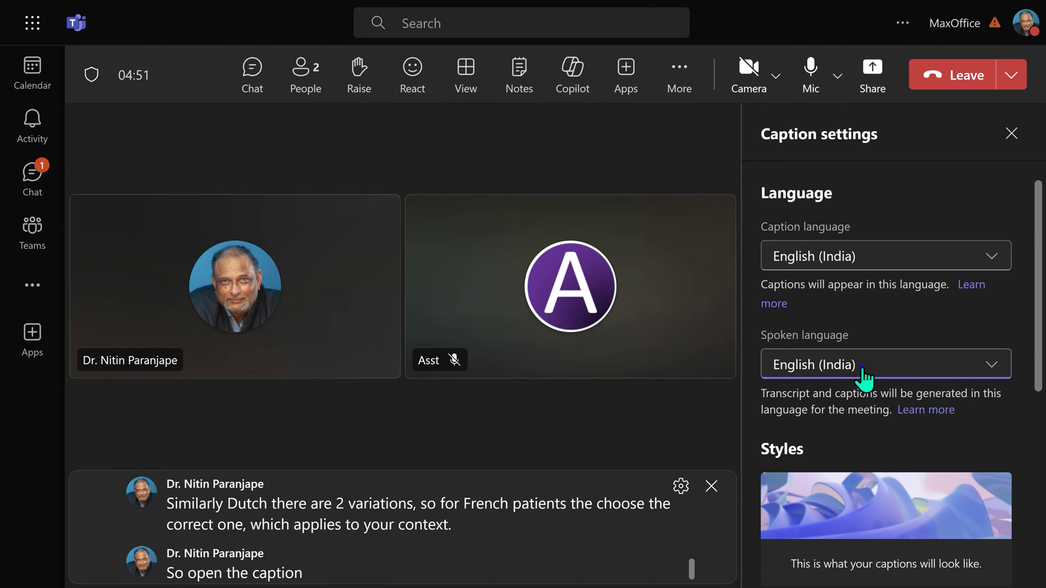
left_click(865, 379)
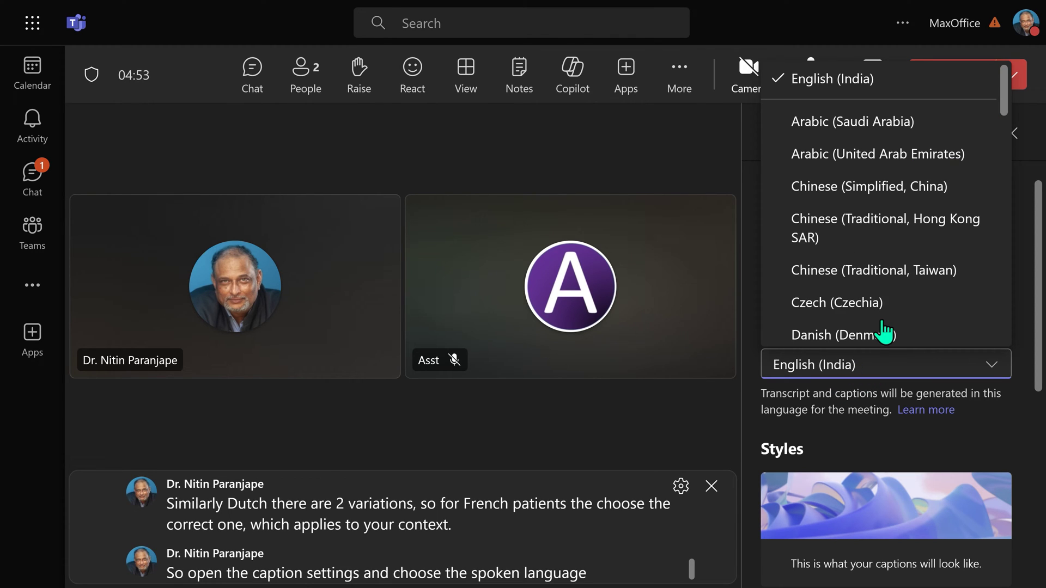
scroll(882, 333, "down", 4)
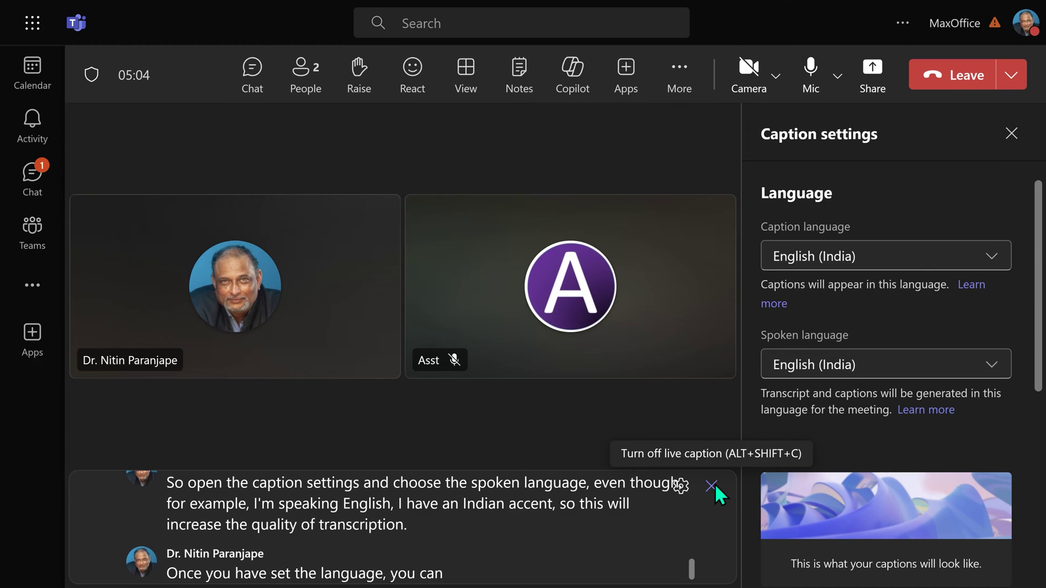
left_click(715, 484)
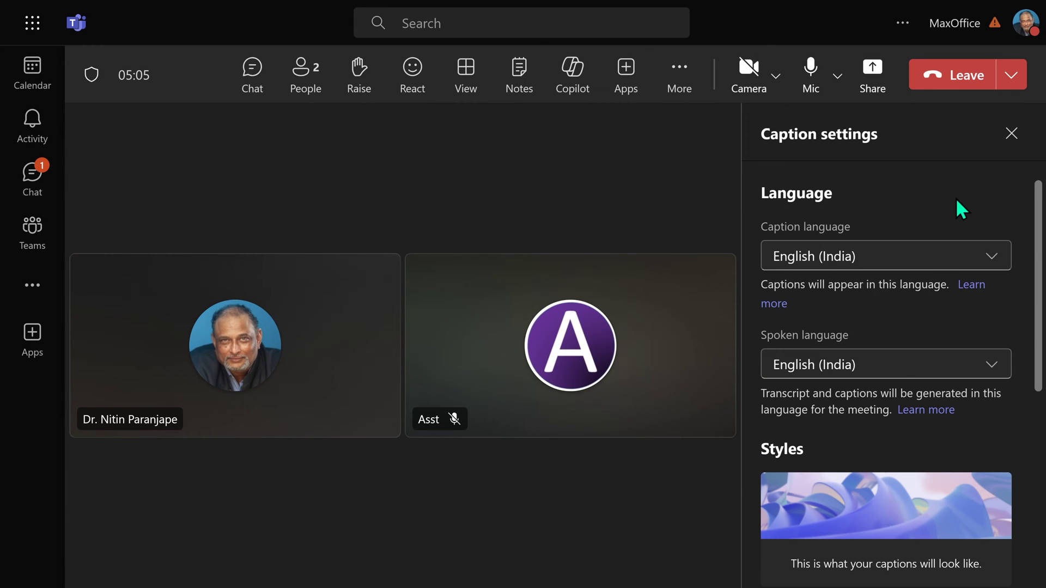
left_click(1010, 135)
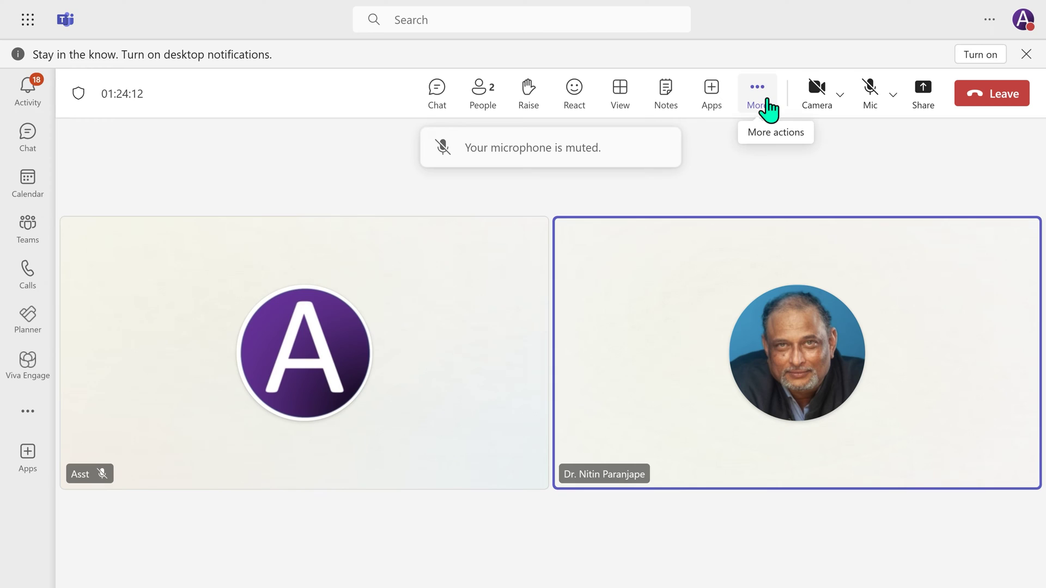
- Turn on live captions in the attendee's meeting window
left_click(768, 101)
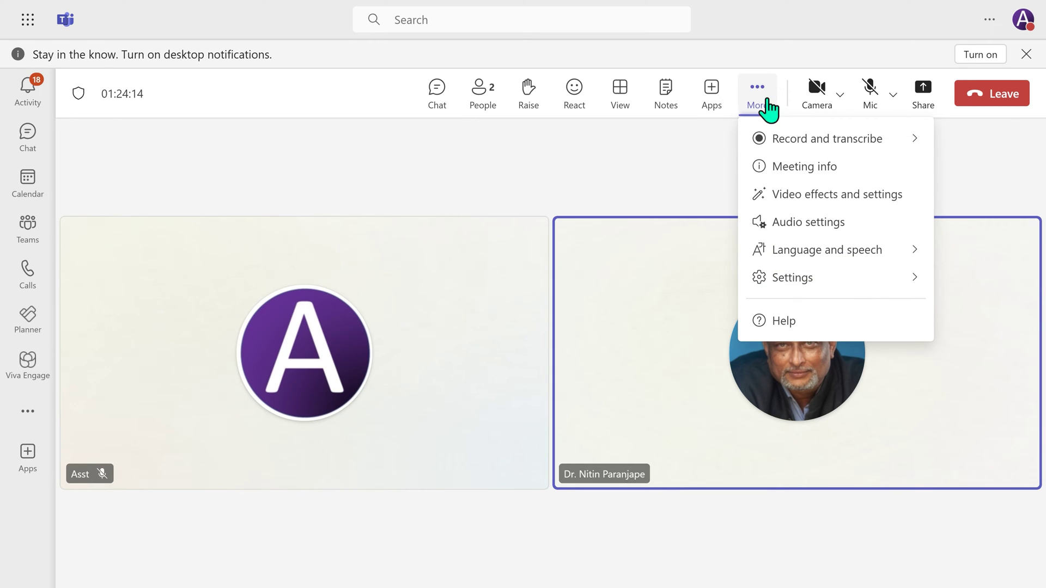
mouse_move(778, 266)
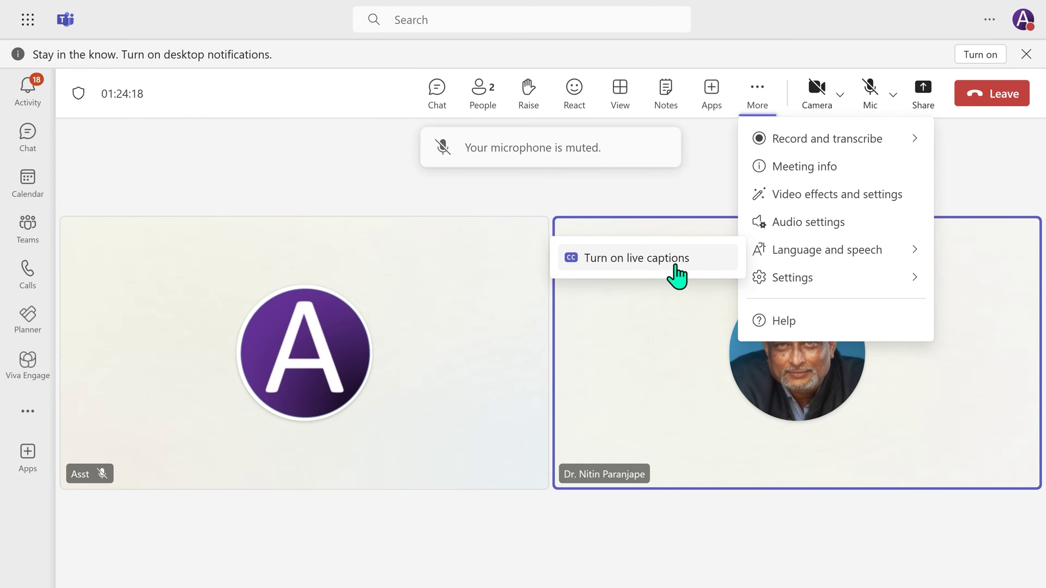
left_click(677, 275)
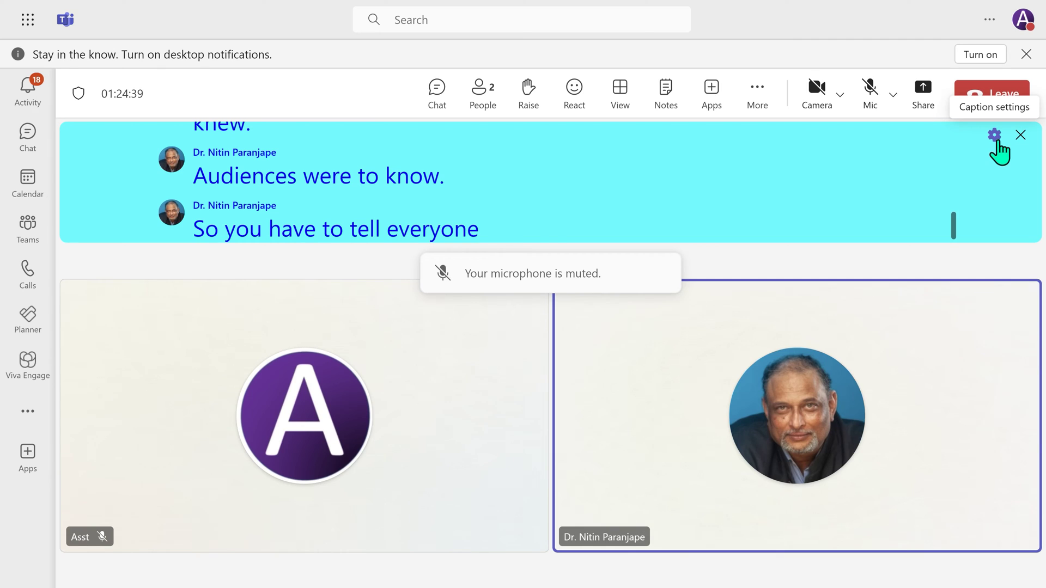
- Set the attendee's caption language to Hindi in the caption settings, leaving the spoken language alone
left_click(994, 136)
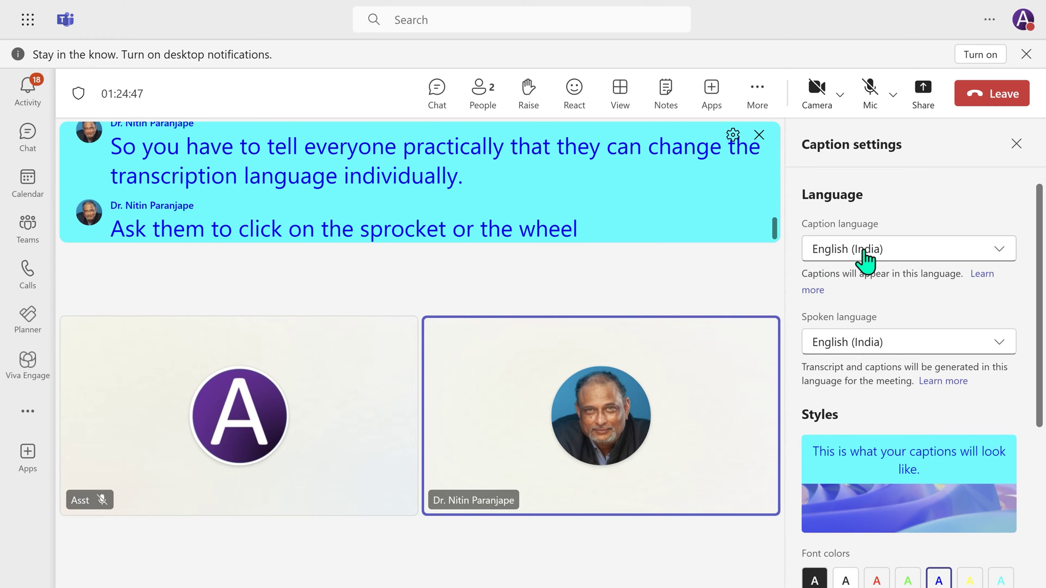
left_click(864, 251)
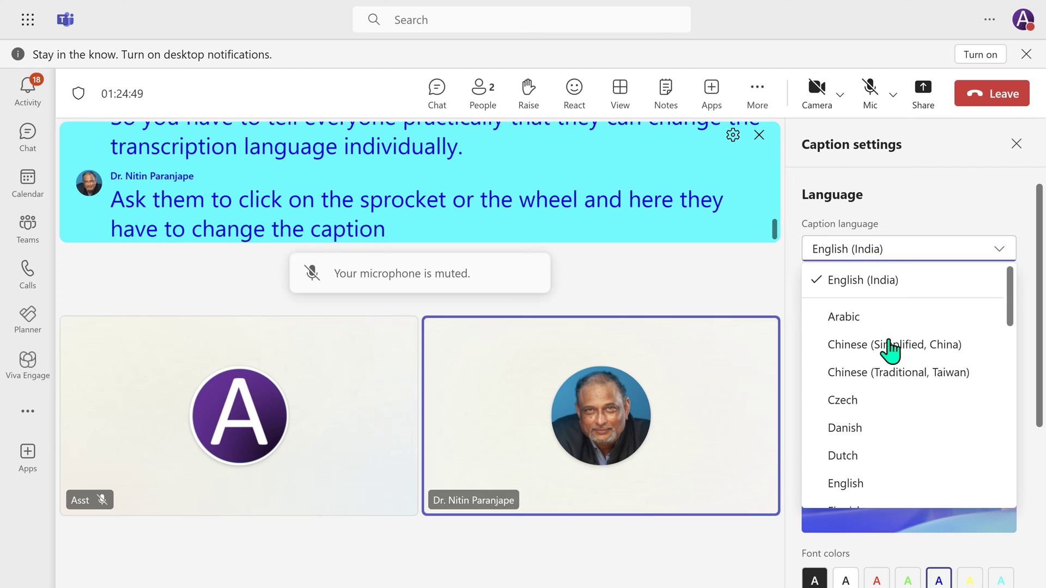
scroll(892, 356, "down", 10)
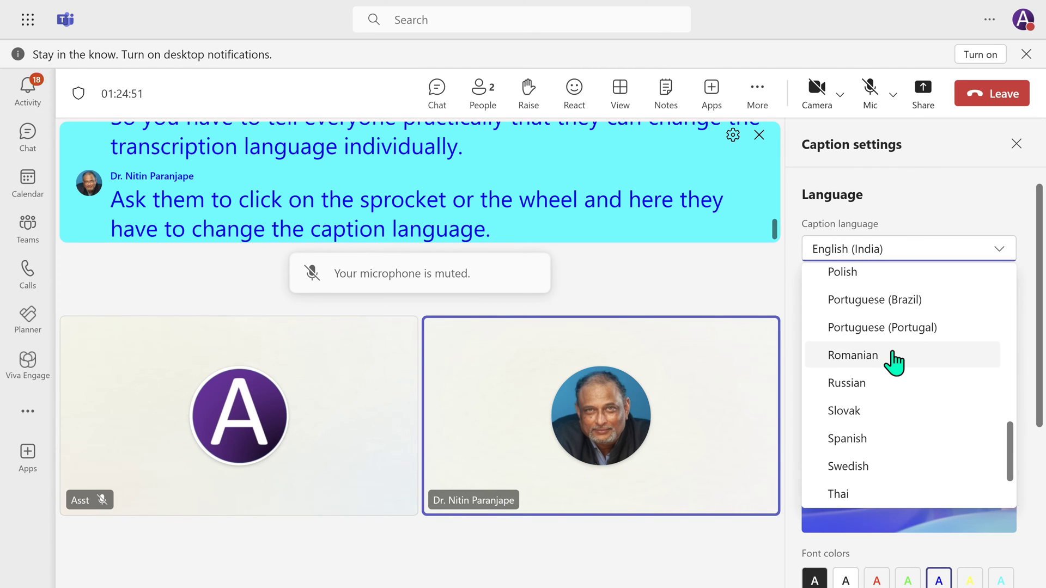
scroll(892, 362, "down", 3)
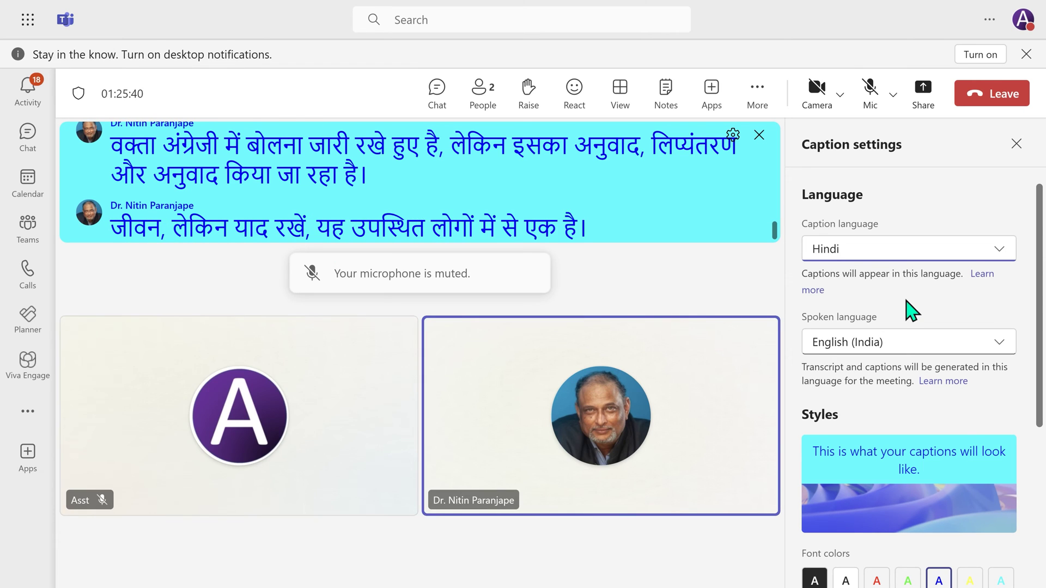
- Browse the whole list of available caption languages
left_click(958, 254)
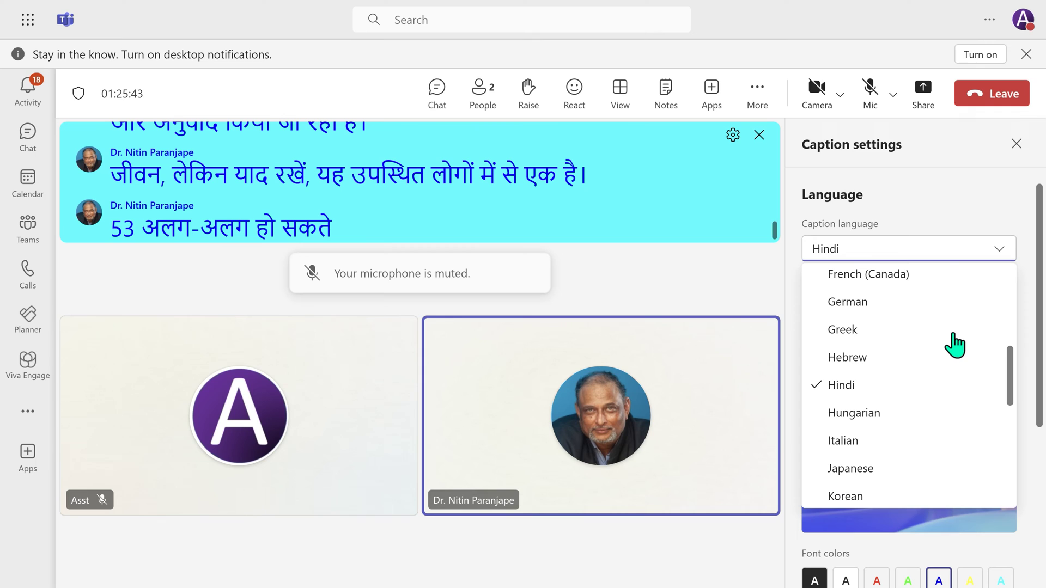
scroll(962, 427, "down", 5)
scroll(966, 408, "up", 10)
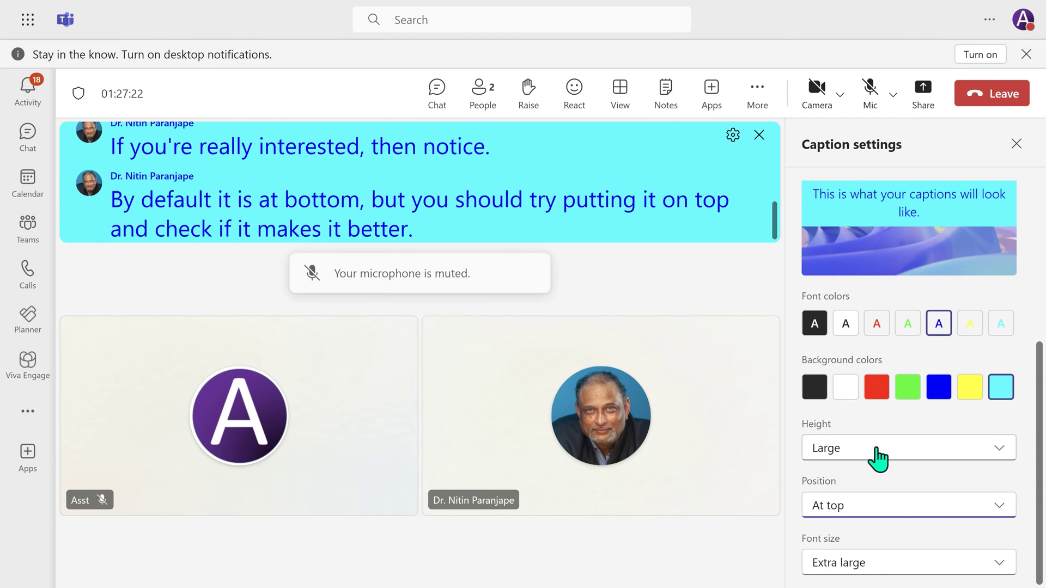
- Review the height, position and font size options for the caption style
left_click(877, 455)
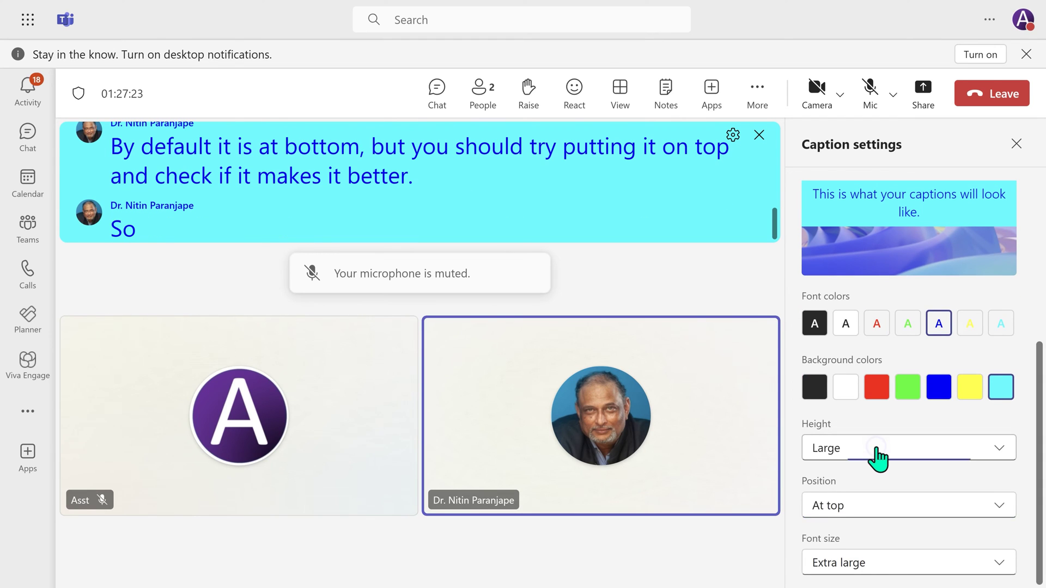
left_click(878, 456)
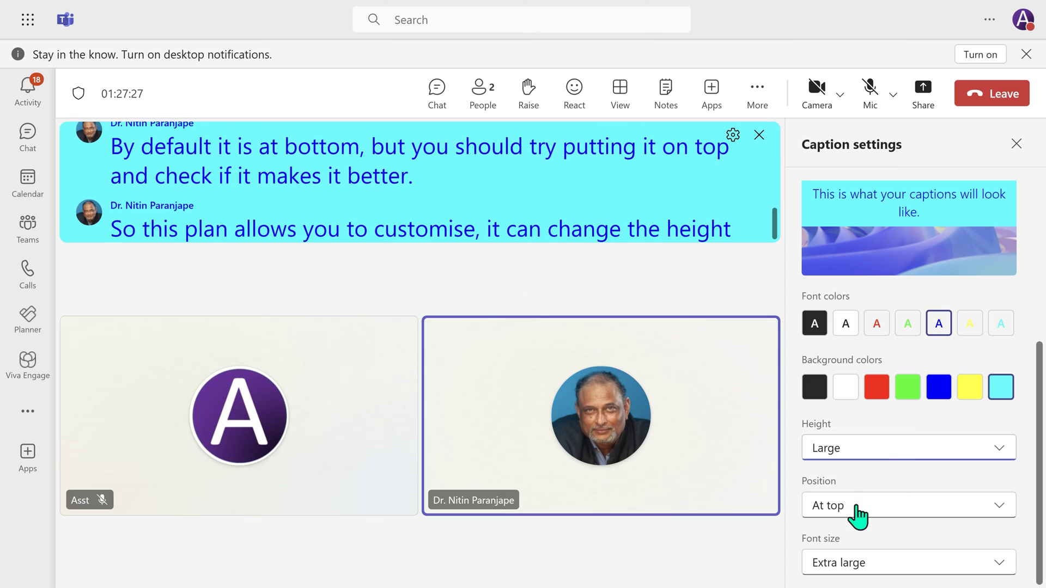
left_click(857, 508)
left_click(856, 507)
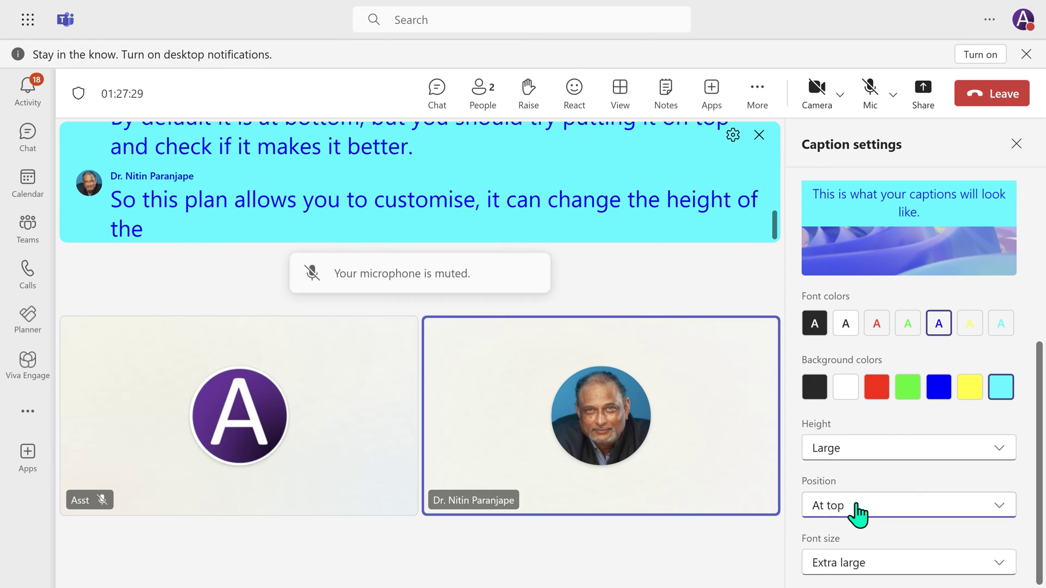
left_click(861, 562)
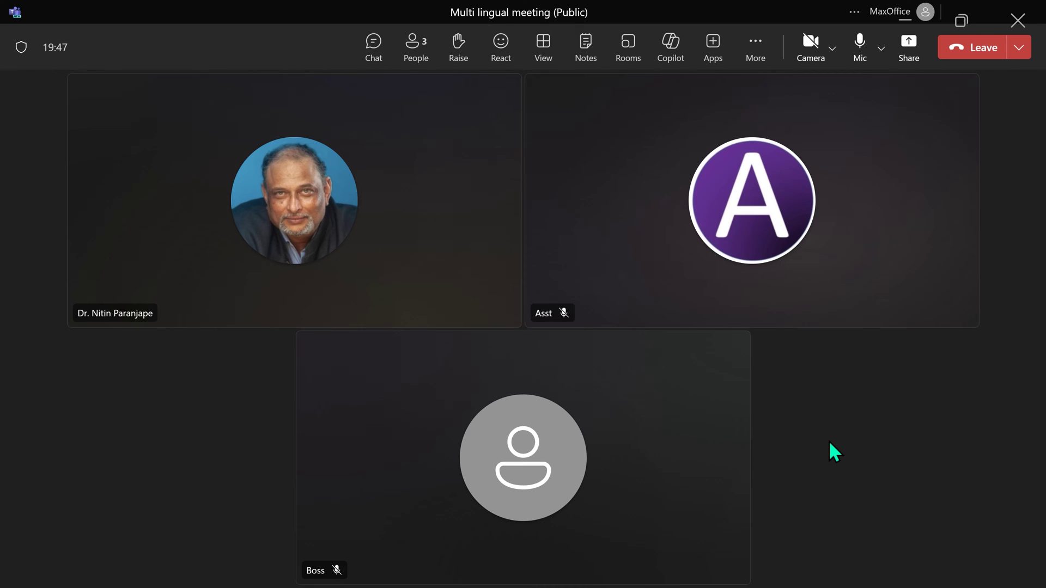
- Share the presentation "Efficiency Transformation Proposal for Grasim" in the meeting with PowerPoint Live
left_click(900, 63)
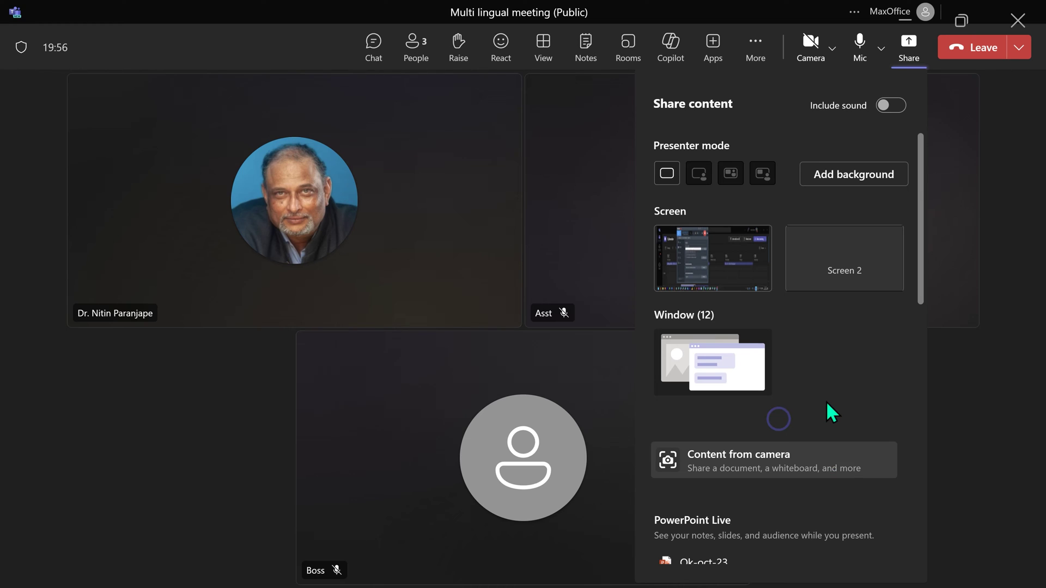
scroll(826, 400, "down", 3)
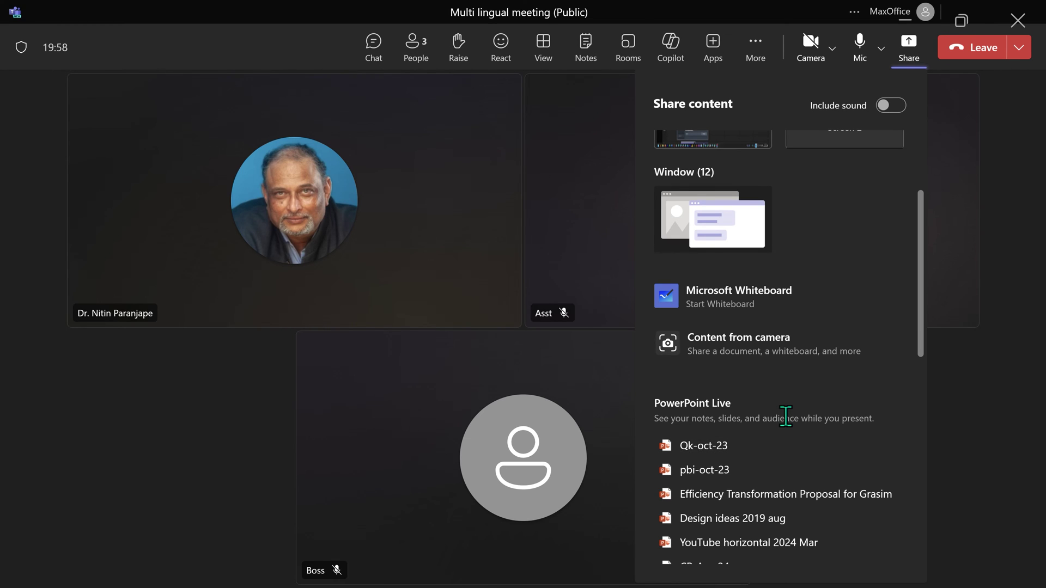
left_click(793, 494)
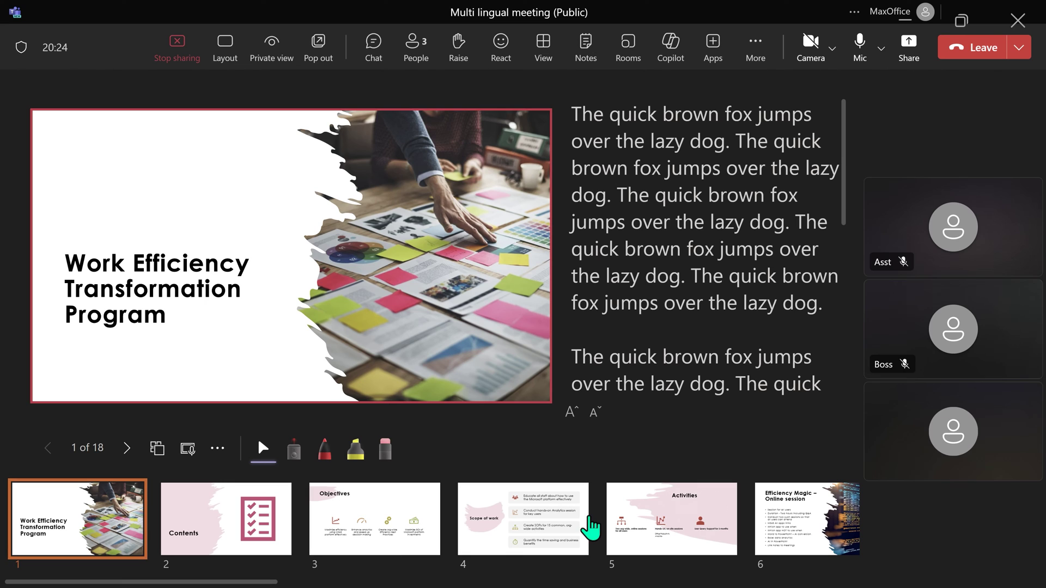
- Present slide 9, "Efficiency Magic – Hands-on", to the meeting
scroll(589, 527, "down", 5)
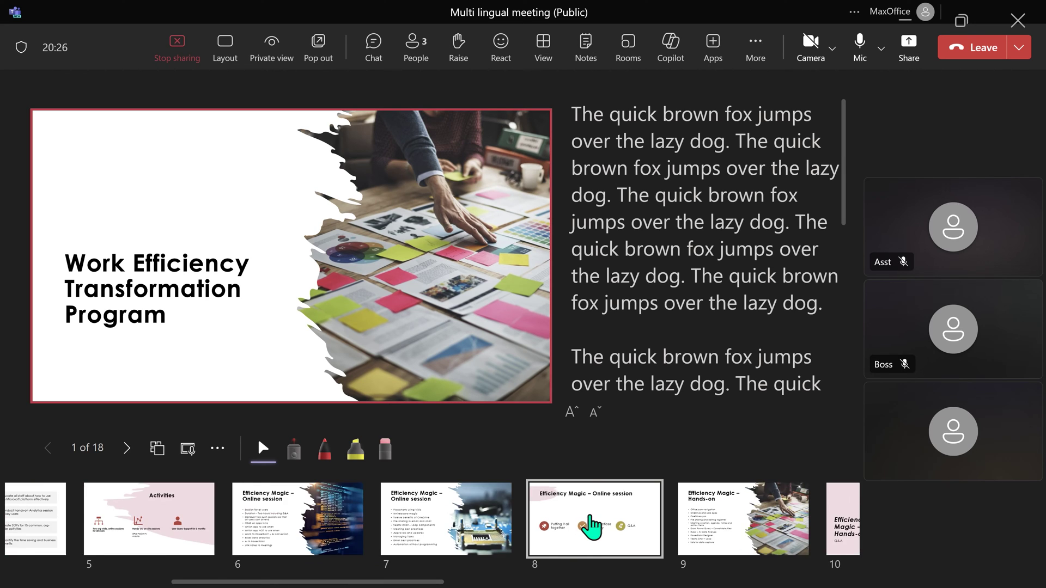
scroll(590, 527, "down", 3)
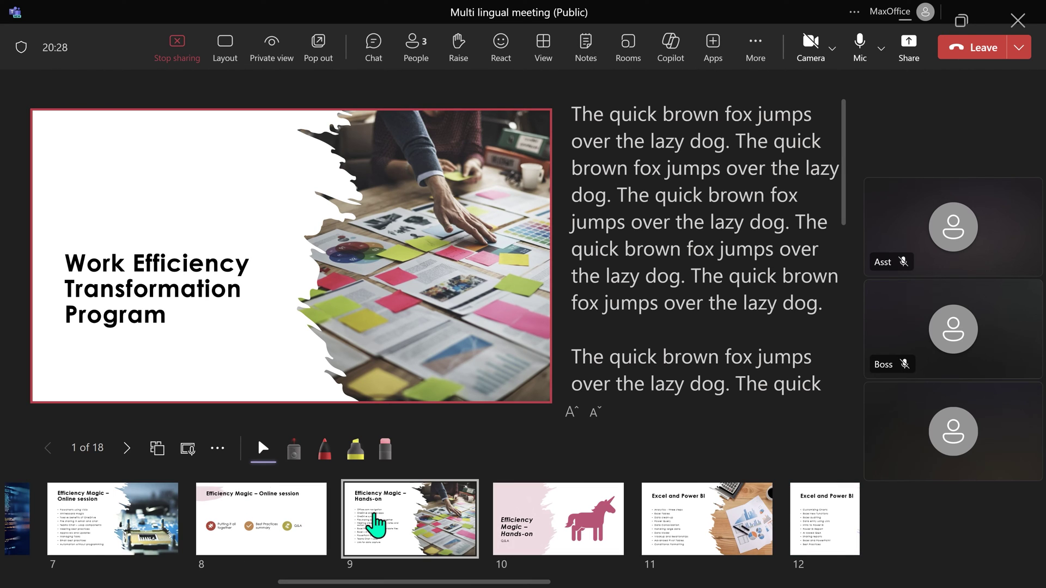
left_click(375, 524)
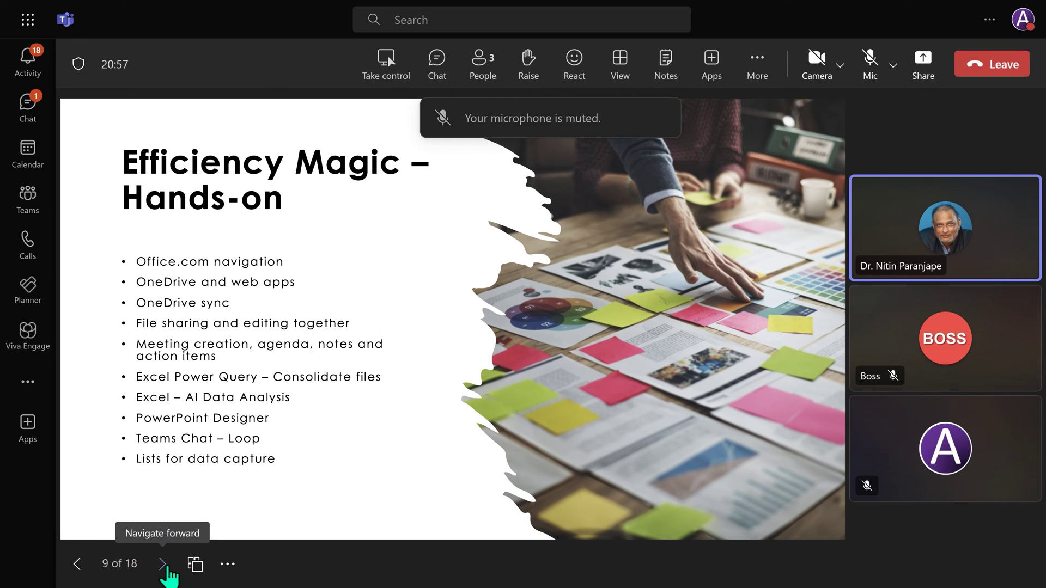
- In the attendee's window, page forward to slide 10 of the shared presentation and back again
left_click(163, 565)
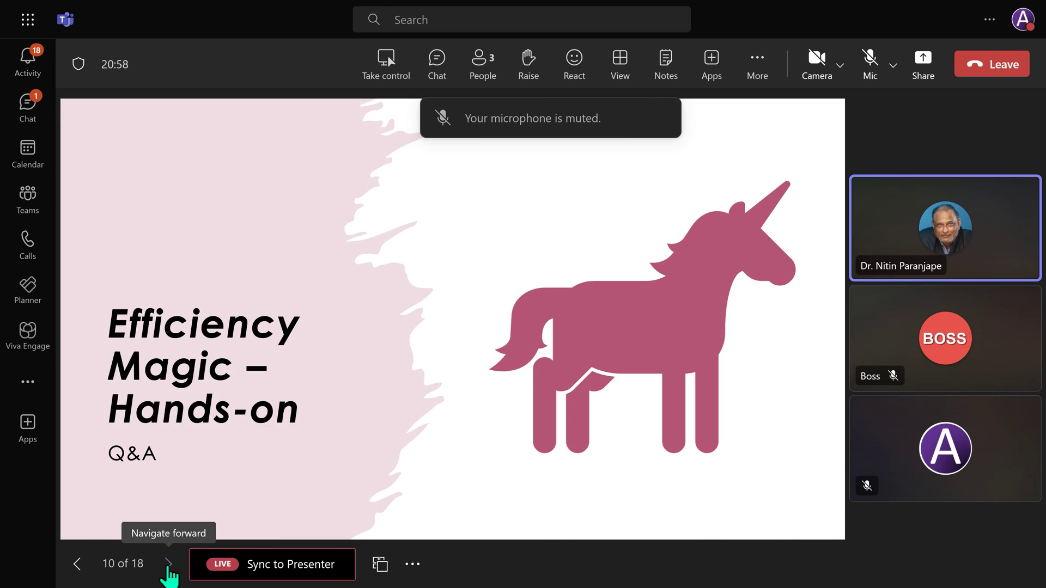
left_click(76, 564)
left_click(76, 565)
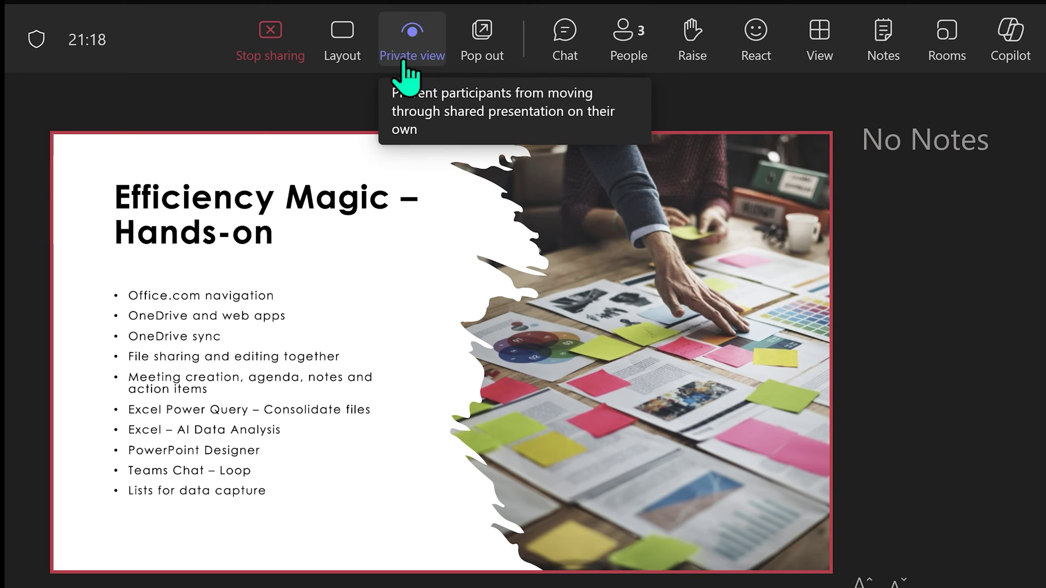
- In the presenter's window, prevent participants from moving through the shared presentation on their own
left_click(404, 63)
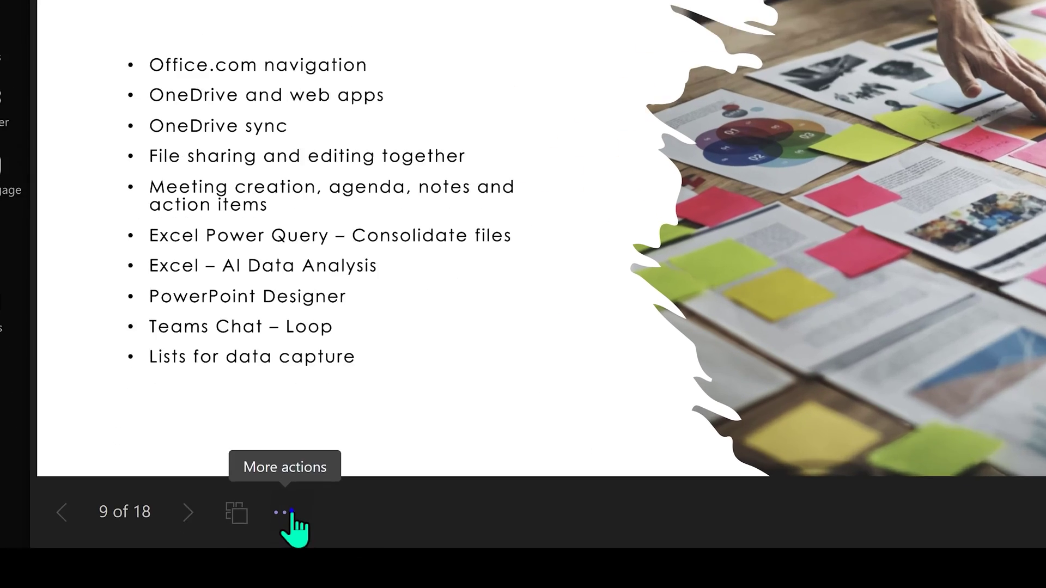
- In the attendee's window, translate the shared slides into Hindi (हिन्दी)
left_click(224, 564)
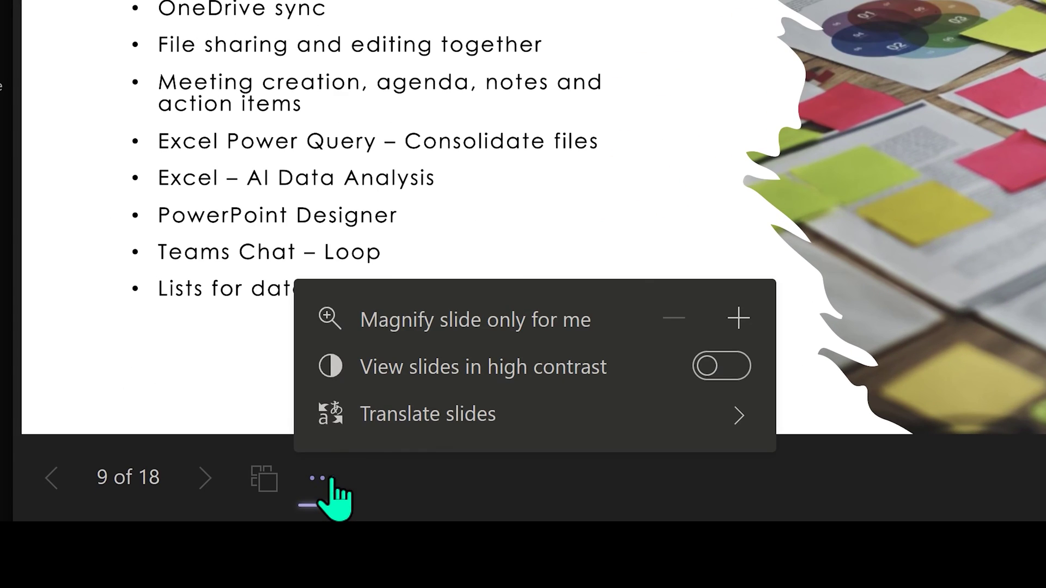
left_click(425, 415)
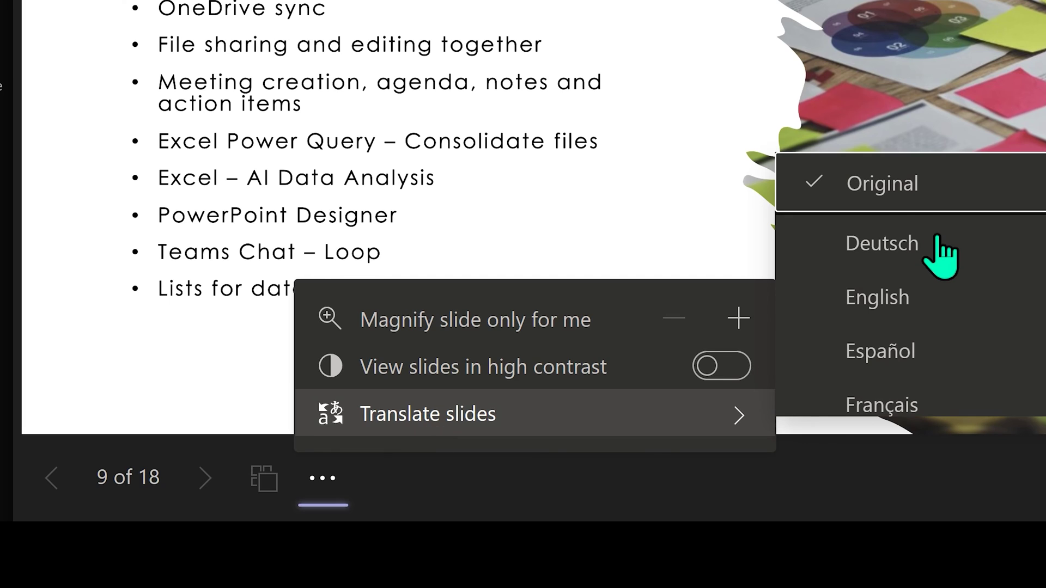
scroll(942, 253, "down", 5)
scroll(899, 354, "down", 1)
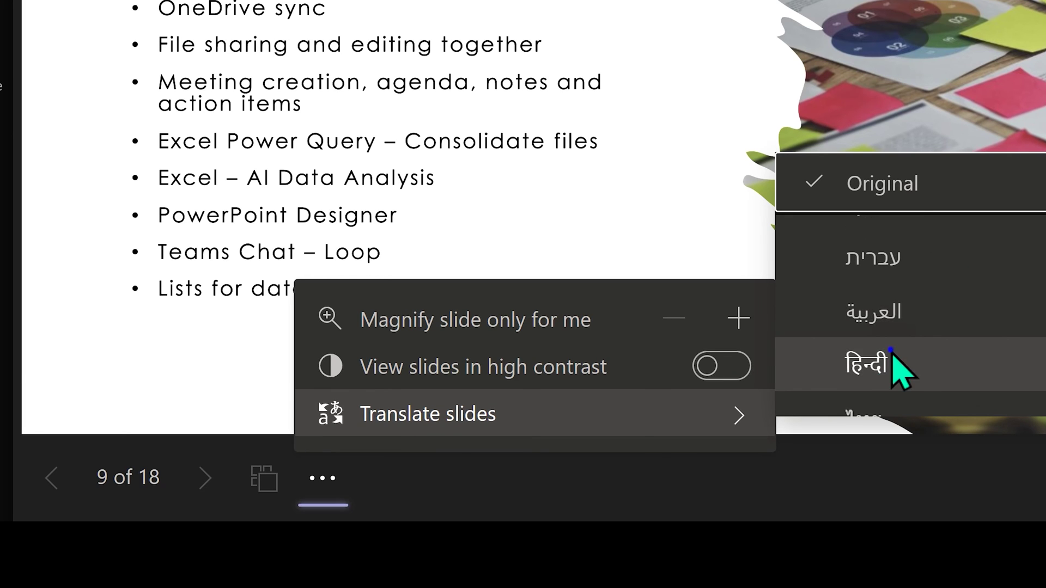